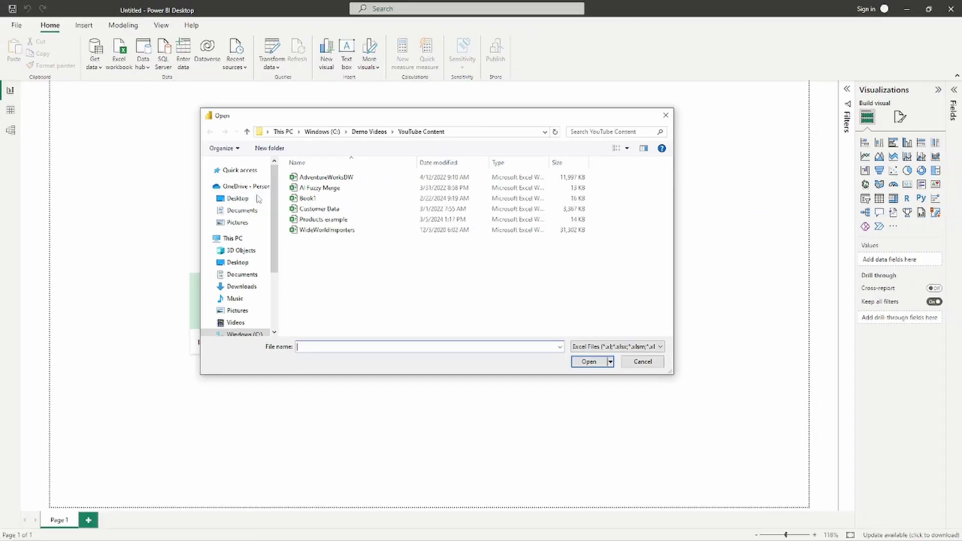
Browse to OneDrive - Personal in the Excel workbook file picker
{"action": "left_click", "coordinate": [251, 183]}
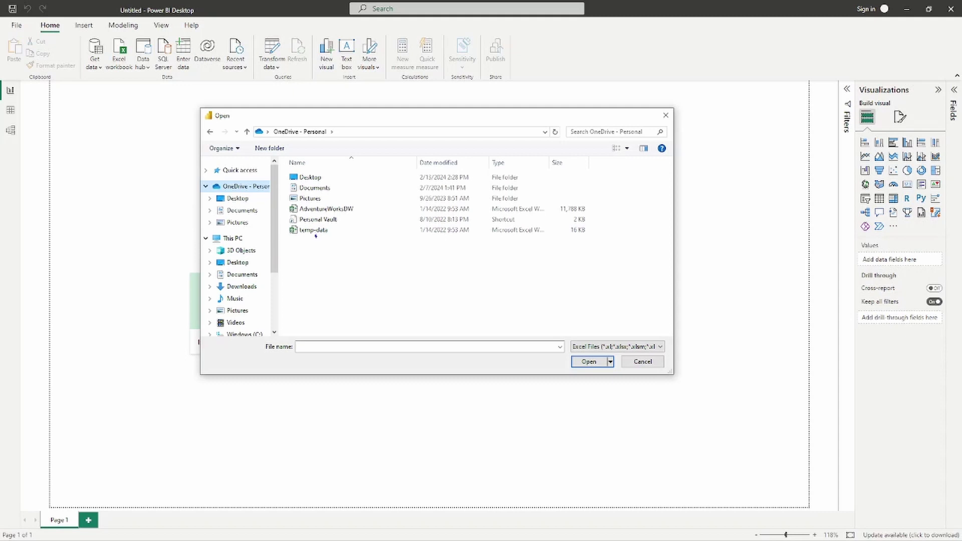
Mark the temp-data workbook with an arrow and the note 'Data Gateway - schedule refresh'
{"action": "left_click_drag", "start_coordinate": [316, 236], "coordinate": [320, 262]}
{"action": "left_click_drag", "start_coordinate": [374, 286], "coordinate": [374, 302]}
{"action": "type", "text": "Data G"}
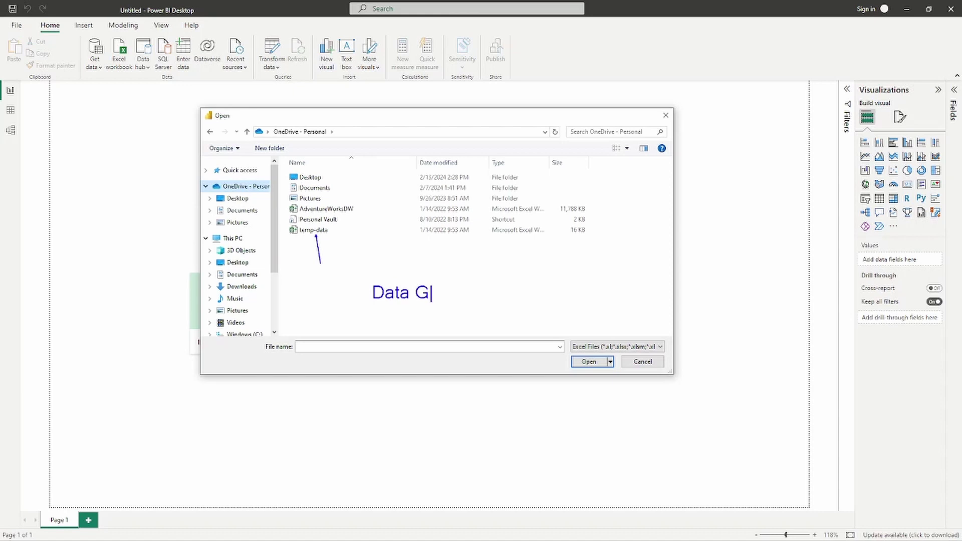
{"action": "type", "text": "ateway"}
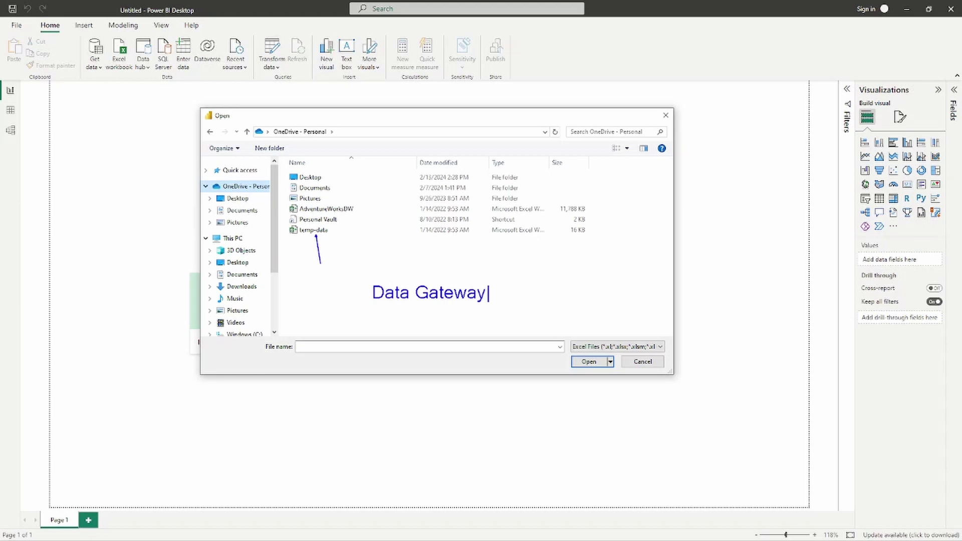
{"action": "type", "text": "- schedule "}
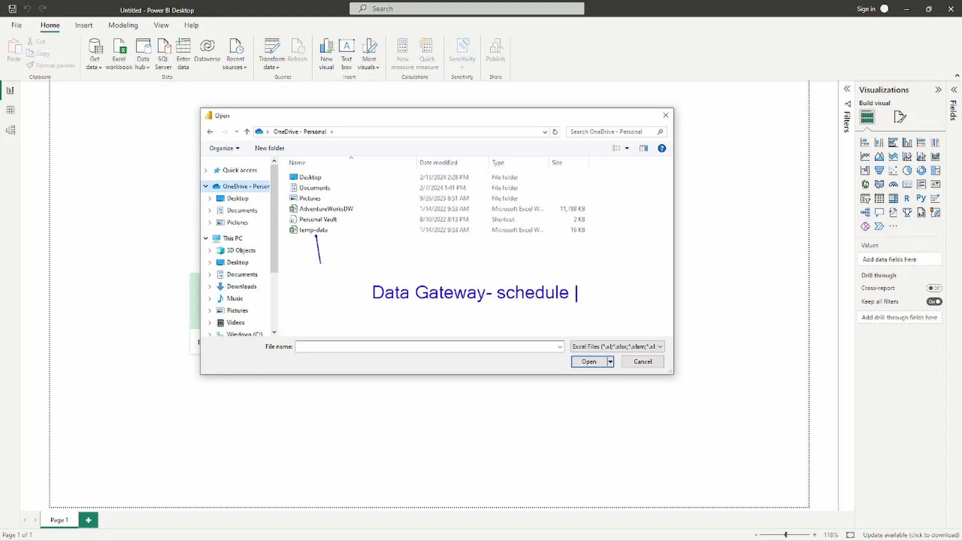
{"action": "type", "text": "refresh"}
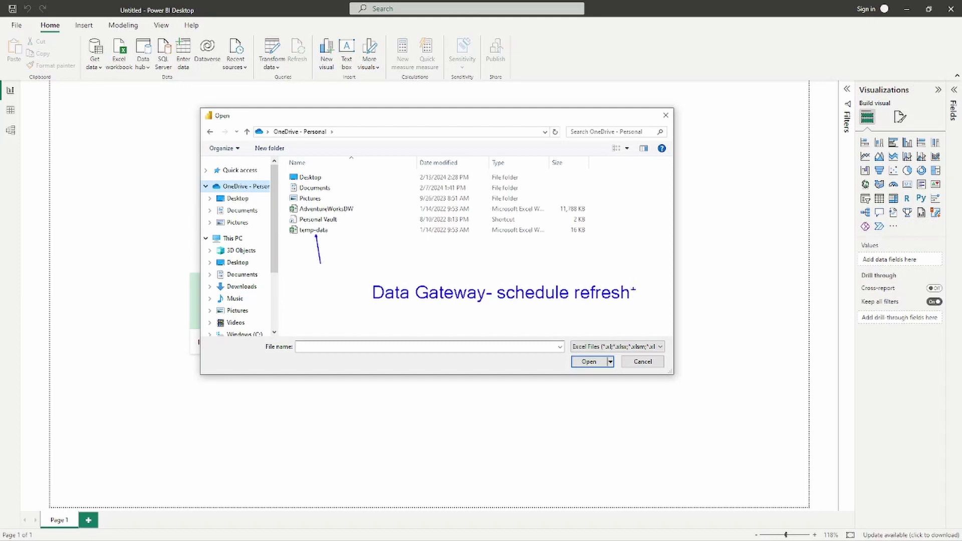
Cancel the Excel picker, then check OneDrive - Personal for CSV files via Text/CSV and cancel
{"action": "left_click", "coordinate": [650, 366]}
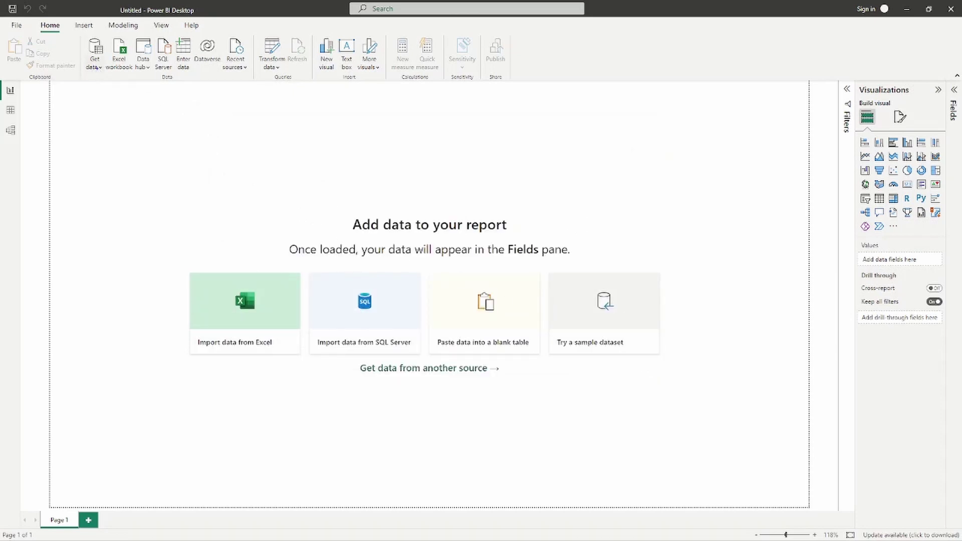
{"action": "left_click_drag", "start_coordinate": [99, 87], "coordinate": [97, 68]}
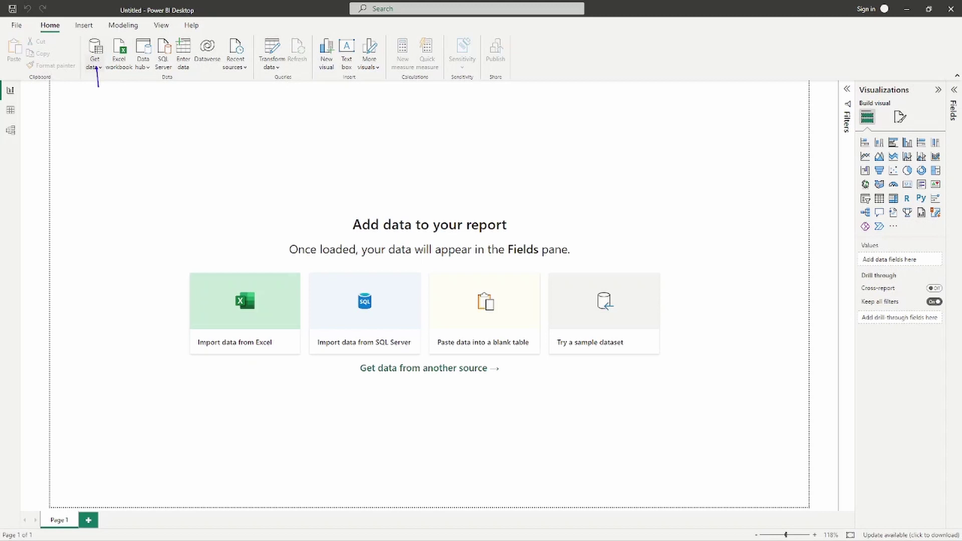
{"action": "left_click", "coordinate": [100, 64]}
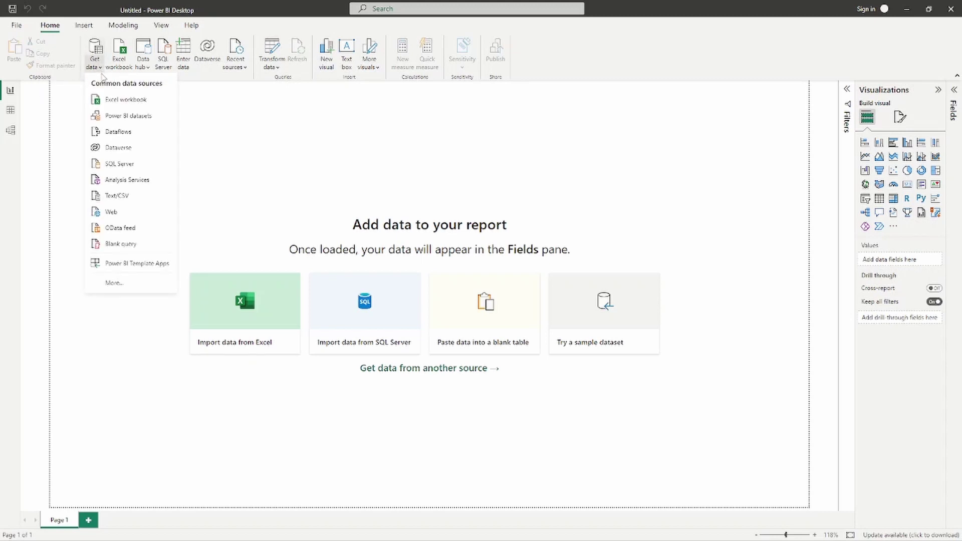
{"action": "left_click", "coordinate": [128, 198]}
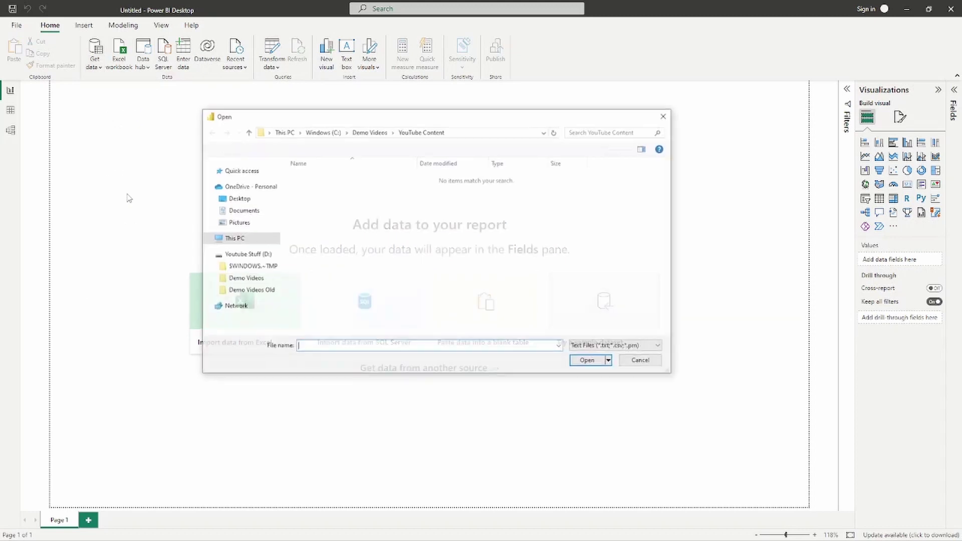
{"action": "scroll", "coordinate": [243, 245], "scroll_direction": "up", "scroll_amount": 2}
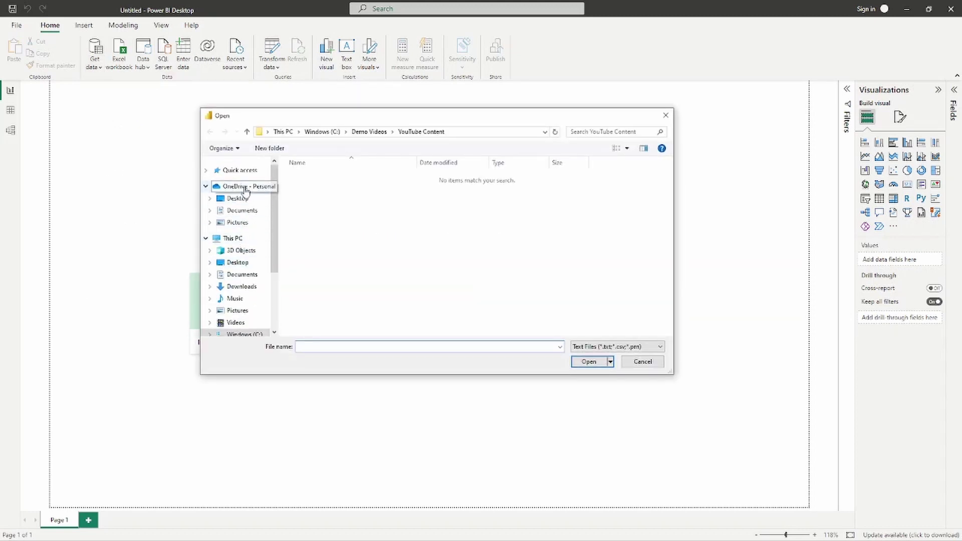
{"action": "left_click", "coordinate": [245, 188]}
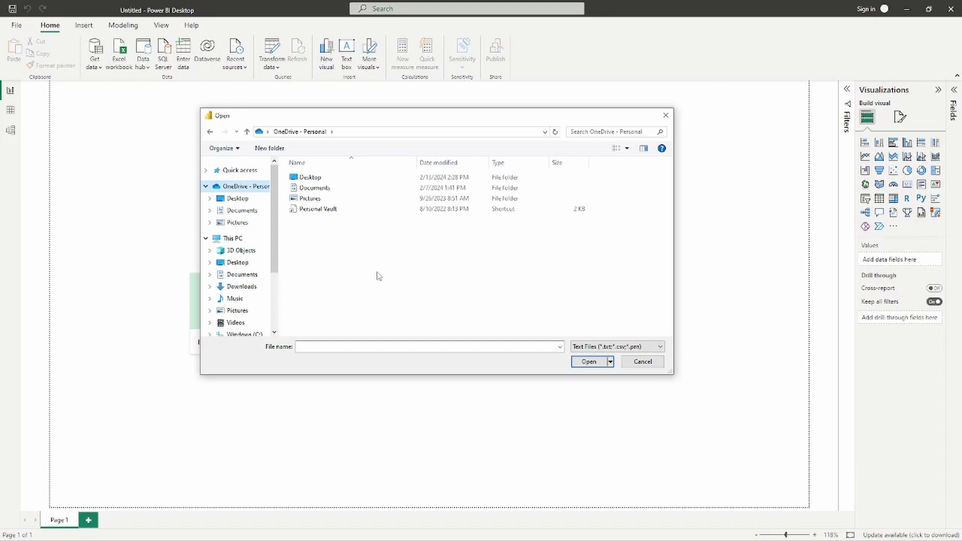
{"action": "left_click", "coordinate": [644, 364]}
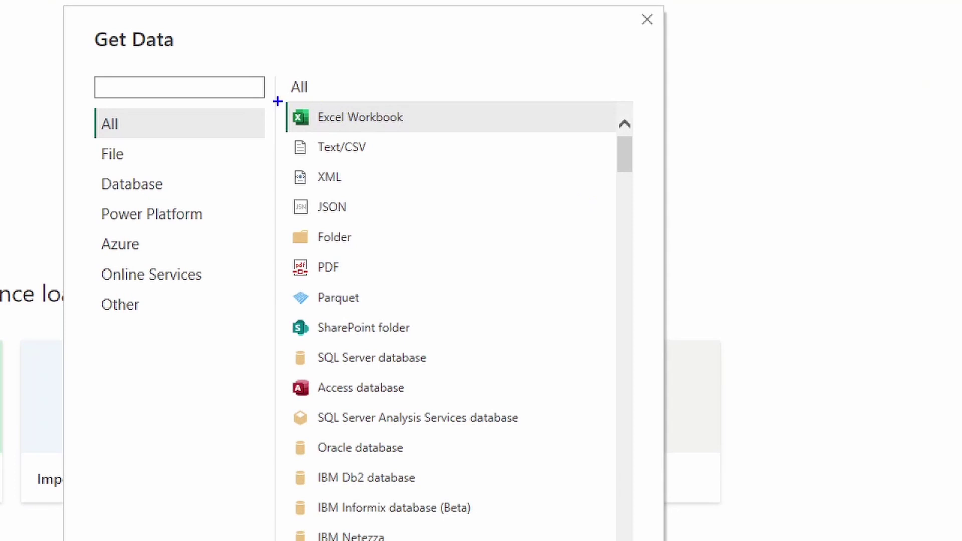
Highlight the Excel Workbook, Text/CSV and Folder connectors in the Get Data list
{"action": "mouse_move", "coordinate": [283, 100]}
{"action": "left_mouse_down"}
{"action": "mouse_move", "coordinate": [445, 144]}
{"action": "mouse_move", "coordinate": [445, 126]}
{"action": "left_mouse_up"}
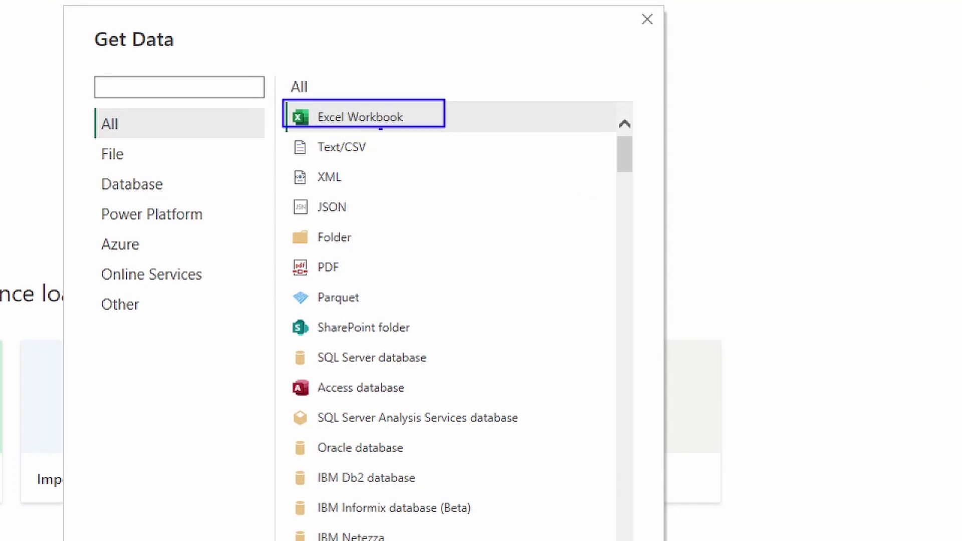
{"action": "left_click_drag", "start_coordinate": [285, 133], "coordinate": [403, 161]}
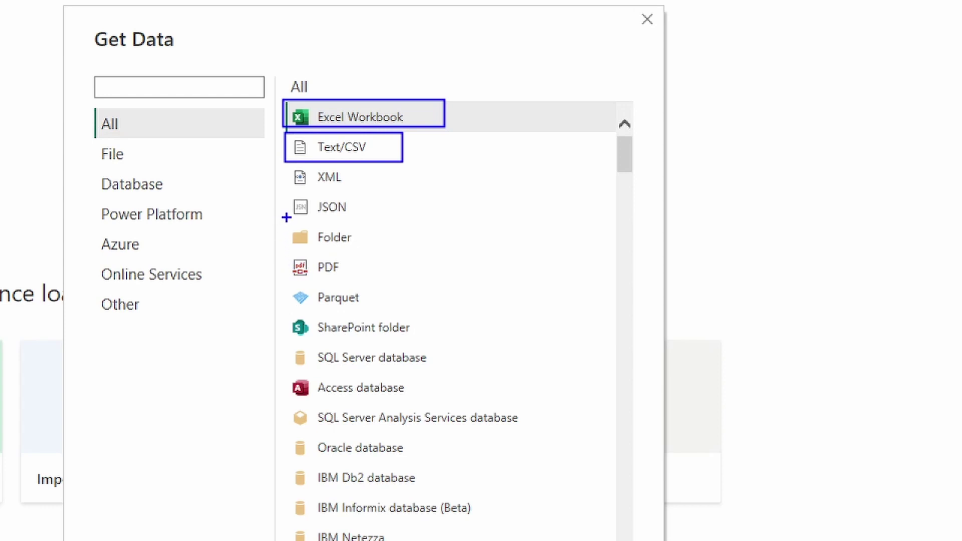
{"action": "left_click_drag", "start_coordinate": [286, 218], "coordinate": [375, 255]}
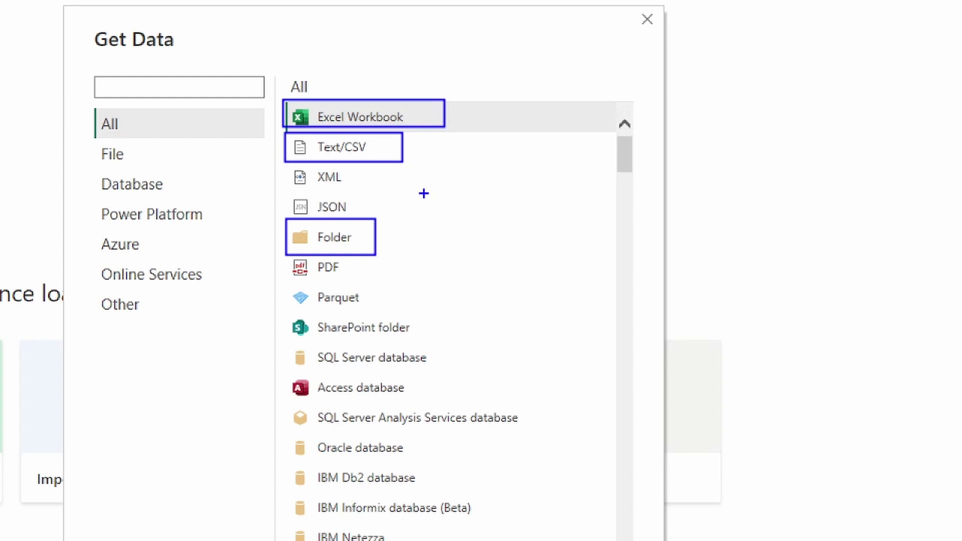
{"action": "type", "text": "Onedrive "}
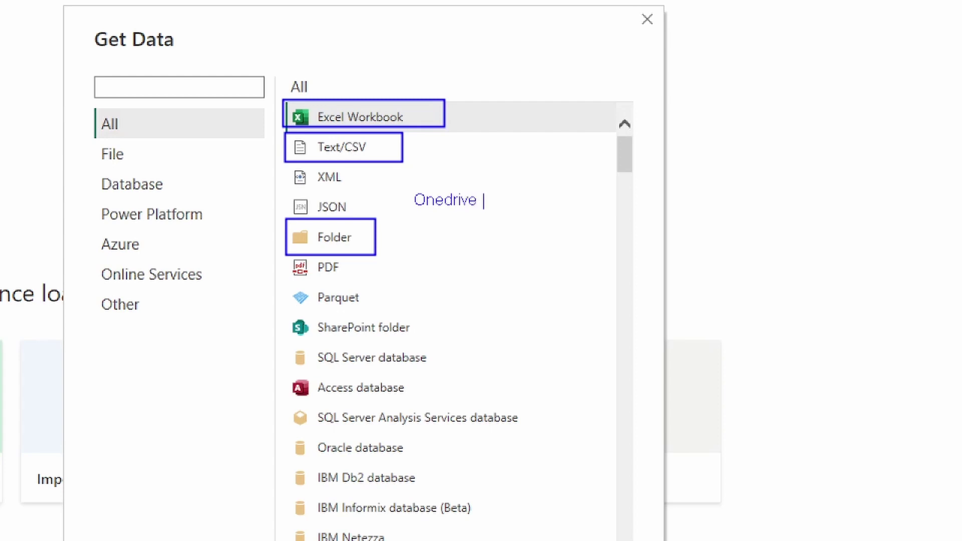
{"action": "type", "text": "- Data gateway"}
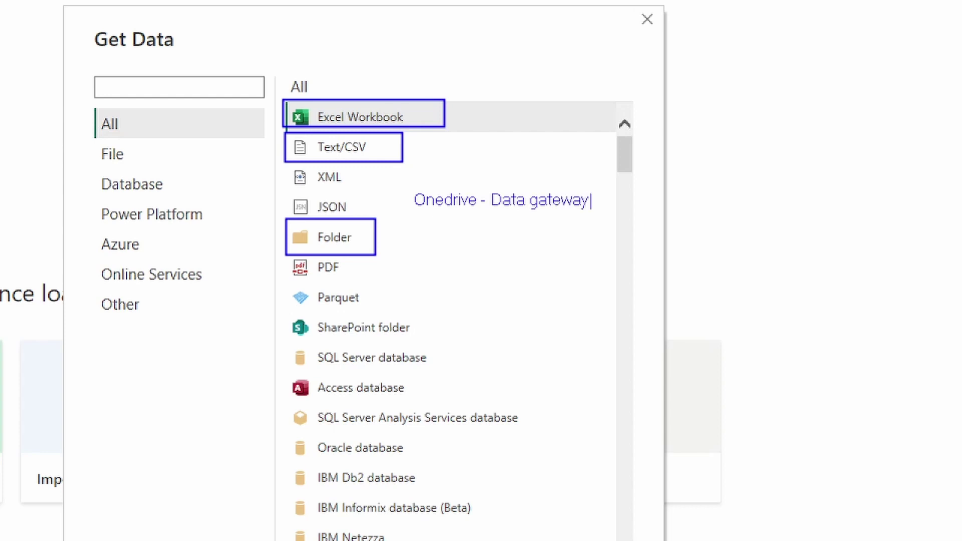
{"action": "key", "text": "Return"}
{"action": "type", "text": "for powerbi refre"}
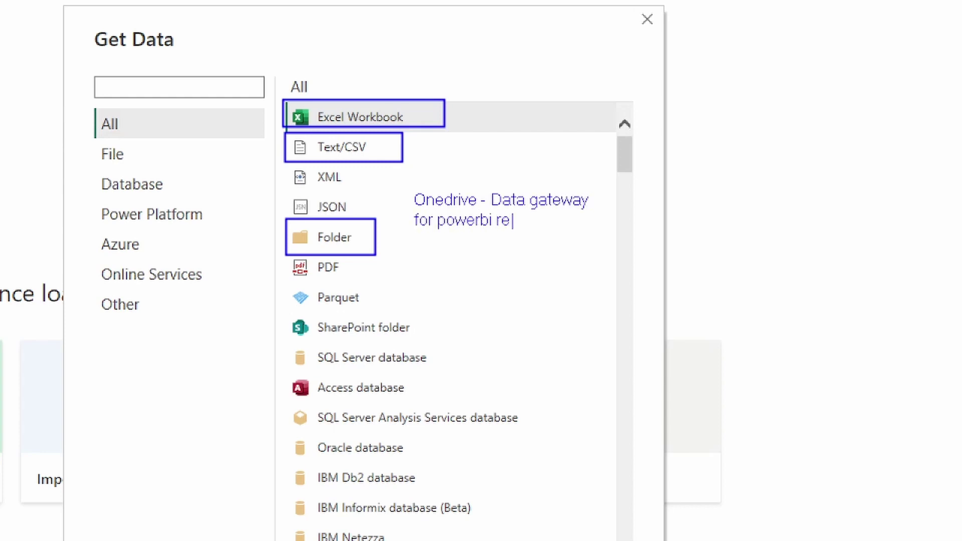
{"action": "type", "text": "sh"}
{"action": "left_click_drag", "start_coordinate": [496, 317], "coordinate": [499, 290]}
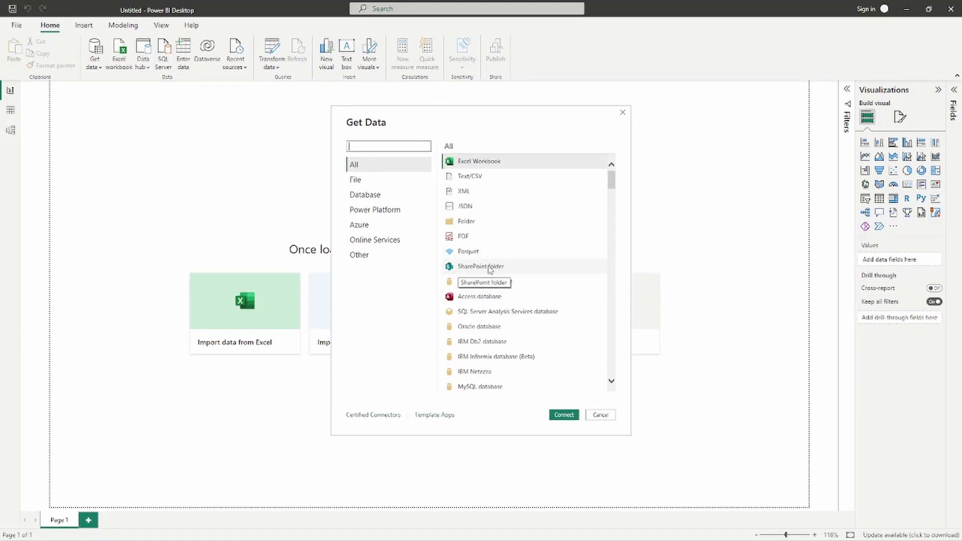
Connect to SharePoint folder, label its Site URL field 'Onedrive', then dismiss the prompt
{"action": "left_click", "coordinate": [490, 270]}
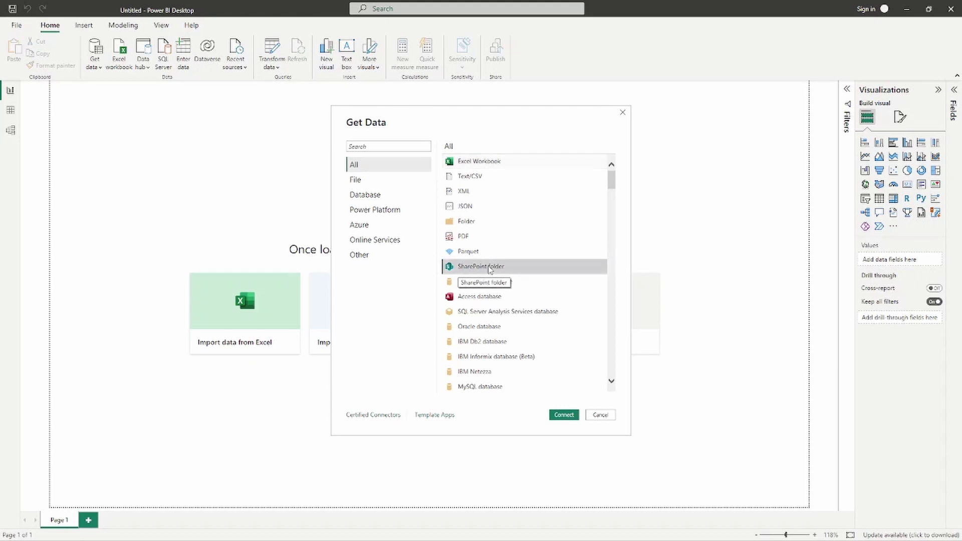
{"action": "left_click", "coordinate": [564, 415]}
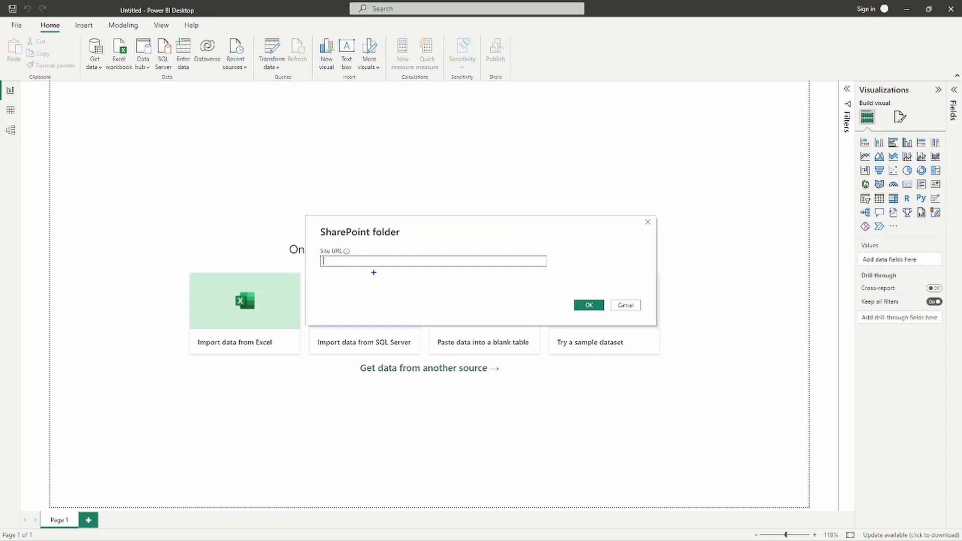
{"action": "left_click_drag", "start_coordinate": [371, 269], "coordinate": [373, 292]}
{"action": "left_click_drag", "start_coordinate": [389, 297], "coordinate": [390, 314]}
{"action": "type", "text": "Onedrive"}
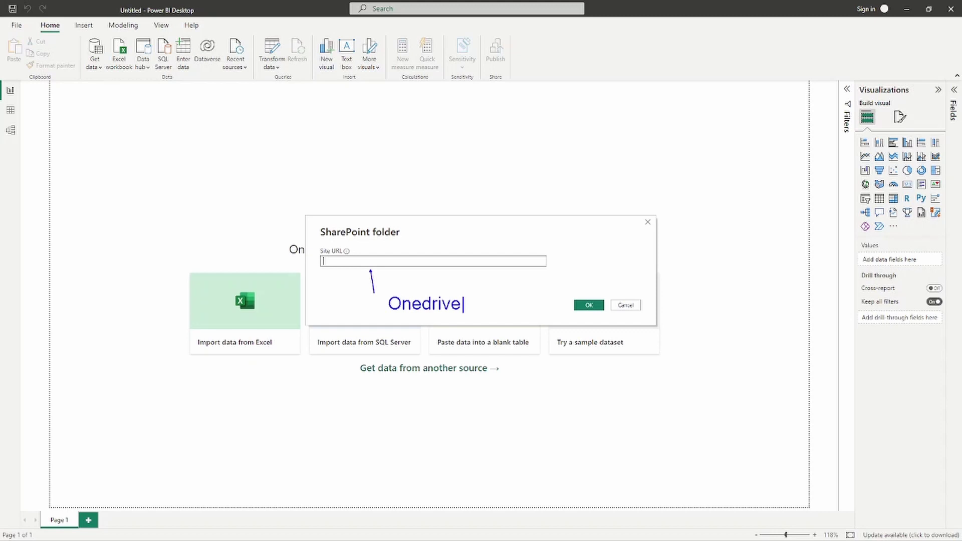
{"action": "key", "text": "Escape"}
Start a Web connection, marking the Web source and its URL field with an 'Onedrive' note
{"action": "left_click", "coordinate": [102, 68]}
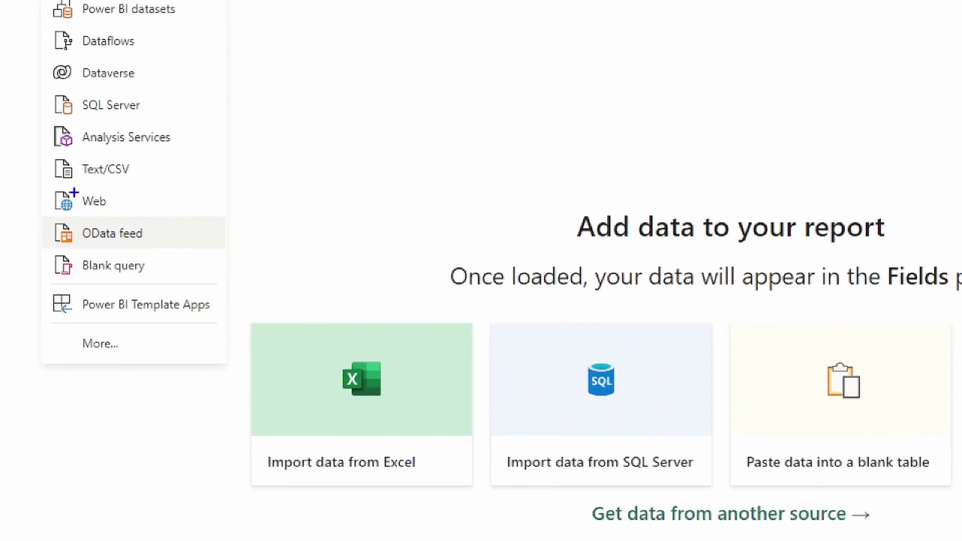
{"action": "mouse_move", "coordinate": [42, 179]}
{"action": "left_mouse_down"}
{"action": "mouse_move", "coordinate": [133, 221]}
{"action": "mouse_move", "coordinate": [198, 202]}
{"action": "left_mouse_up"}
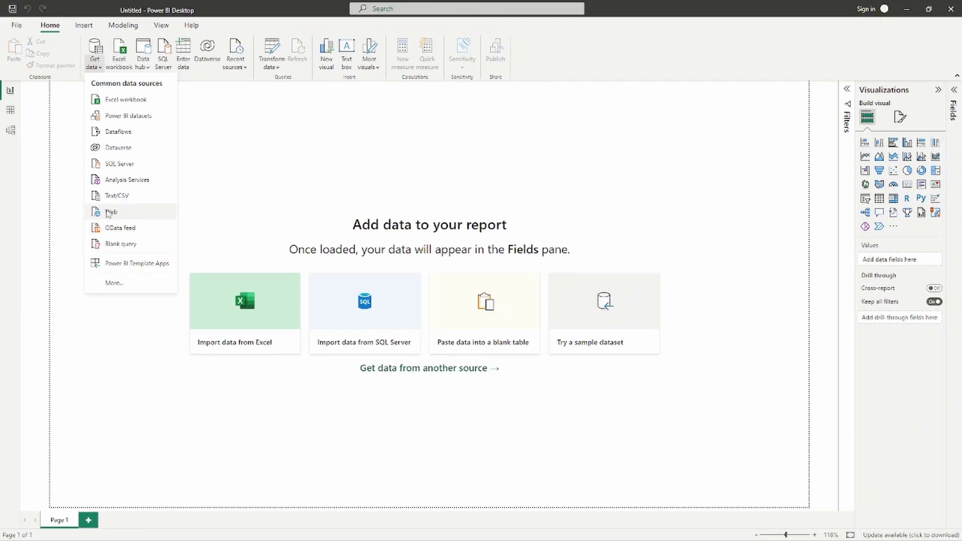
{"action": "left_click", "coordinate": [100, 202]}
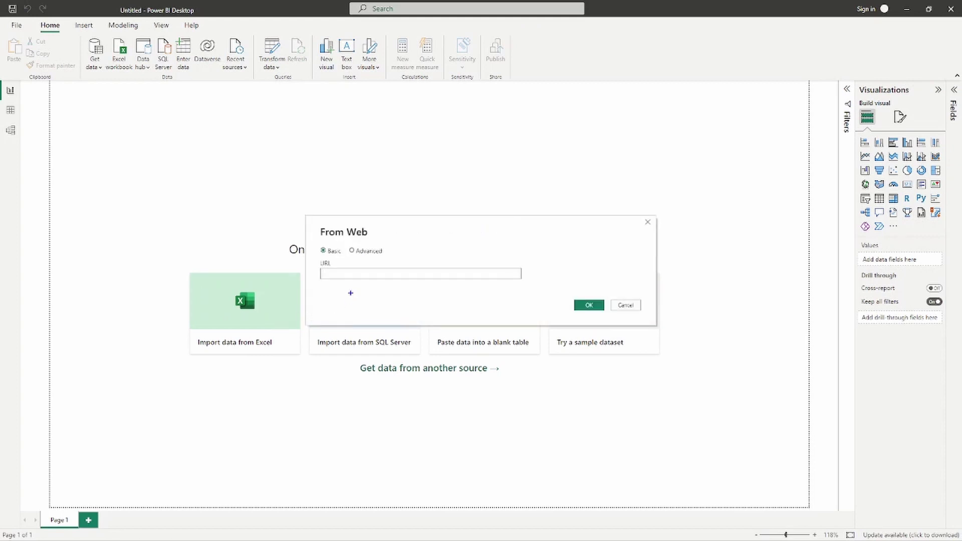
{"action": "mouse_move", "coordinate": [351, 285]}
{"action": "left_mouse_down"}
{"action": "mouse_move", "coordinate": [375, 322]}
{"action": "mouse_move", "coordinate": [375, 300]}
{"action": "left_mouse_up"}
{"action": "type", "text": "Onedrive"}
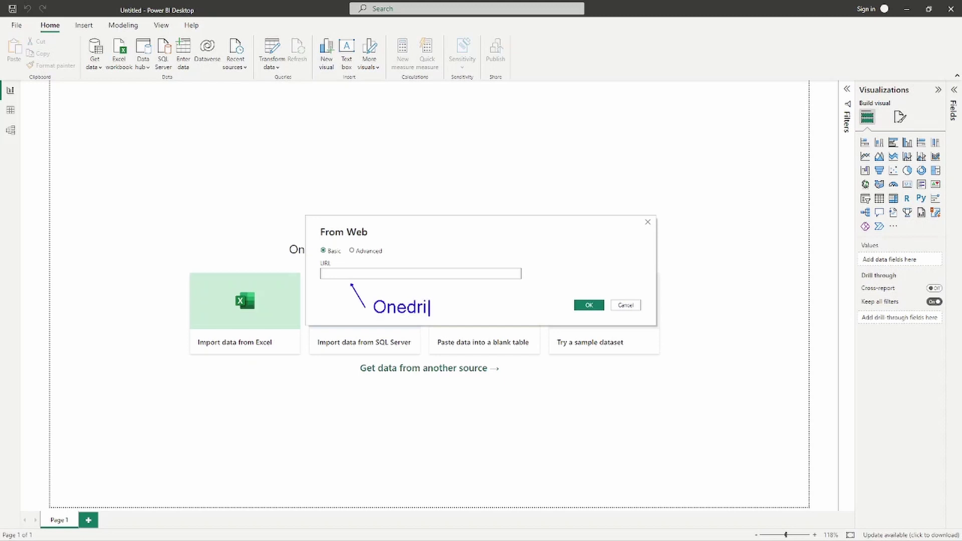